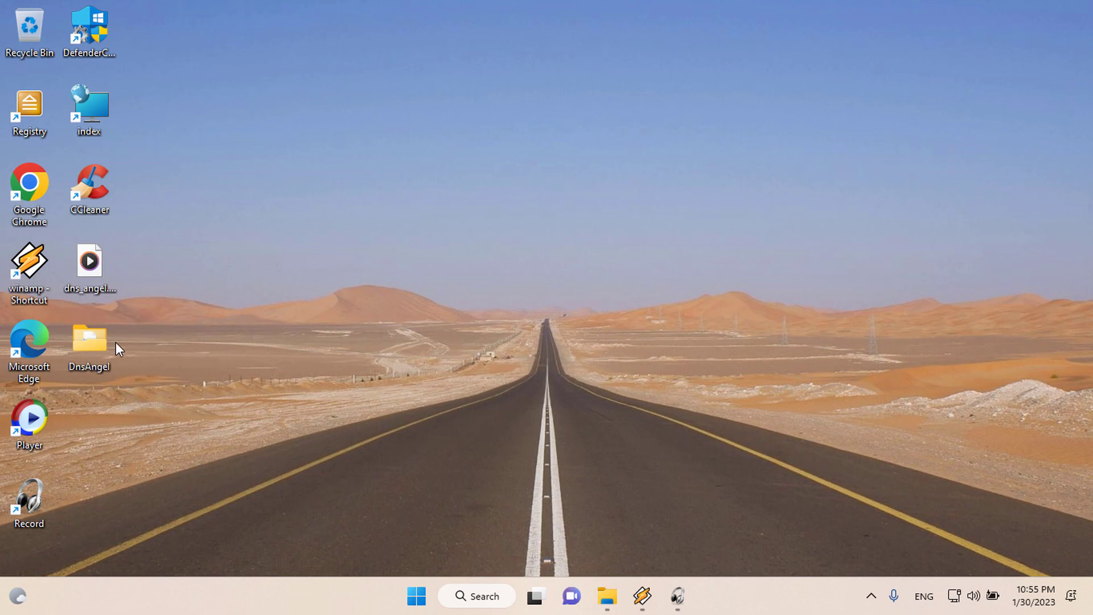
Launch DnsAngel_x64.exe from the DnsAngel folder and minimize File Explorer.
double_click(102, 346)
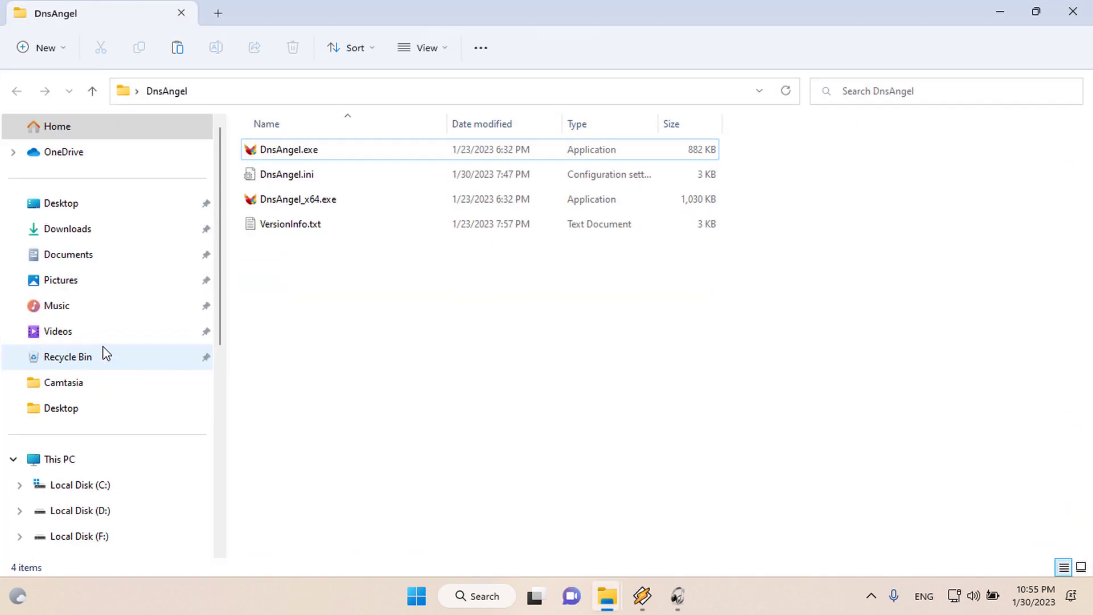
double_click(316, 204)
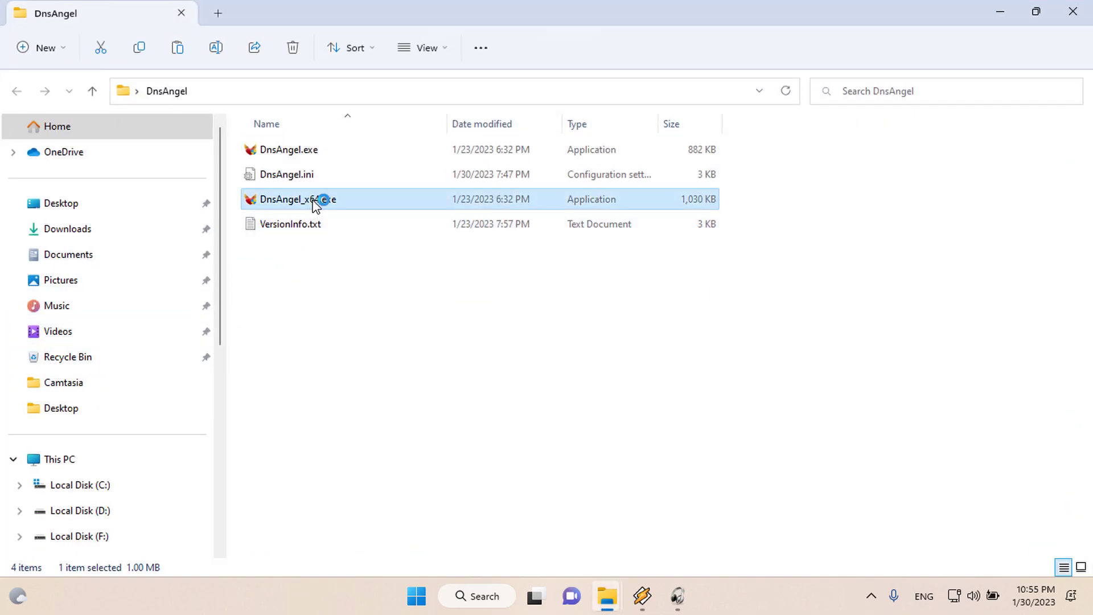
click(999, 12)
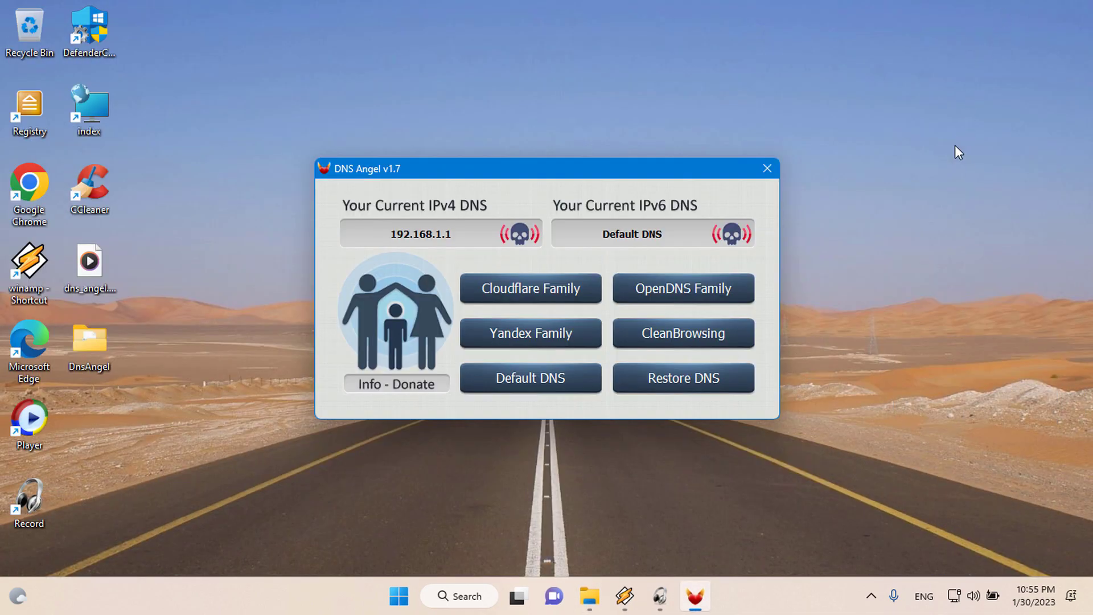
Apply Cloudflare Family Shield DNS: 1.1.1.3 for IPv4, 2606:4700:4700::1113 for IPv6.
click(552, 293)
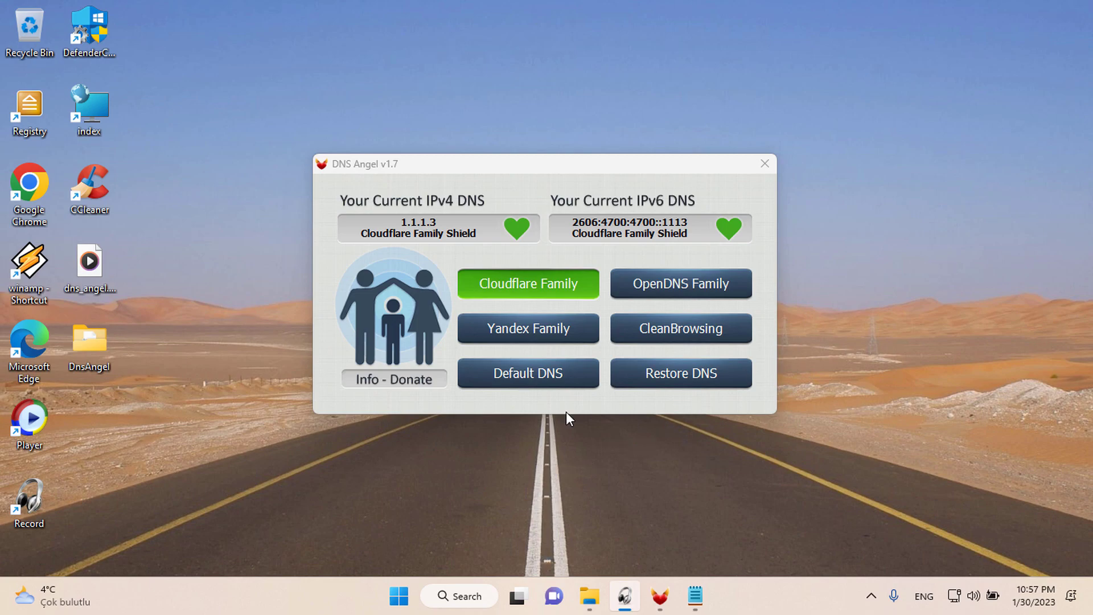
Open the Ethernet adapter's Properties from Network Connections via the desktop System Tools menu.
right_click(208, 320)
mouse_move(264, 166)
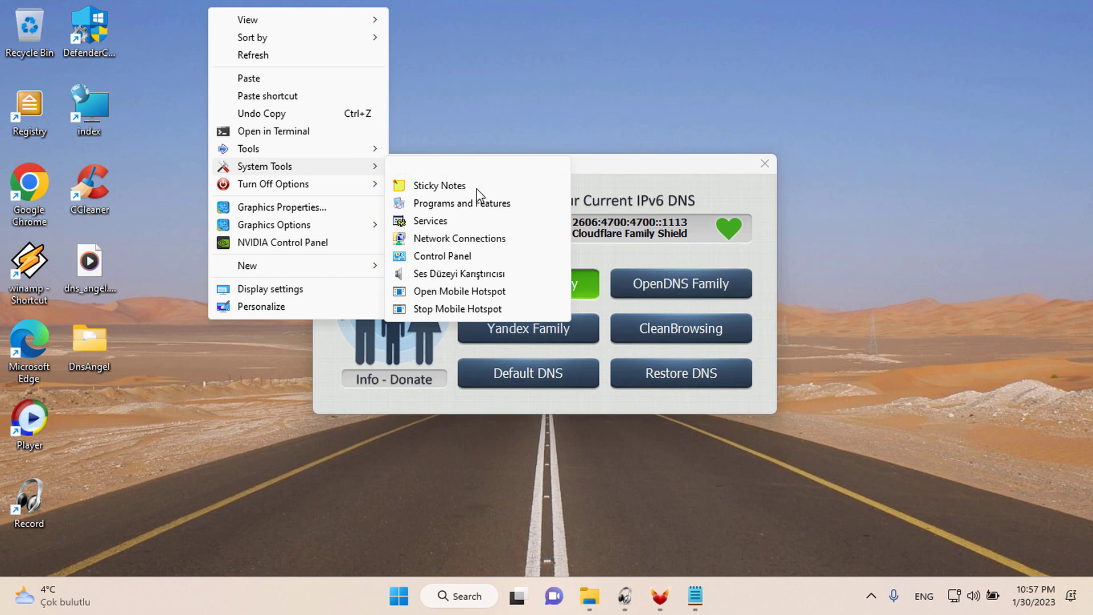
click(477, 237)
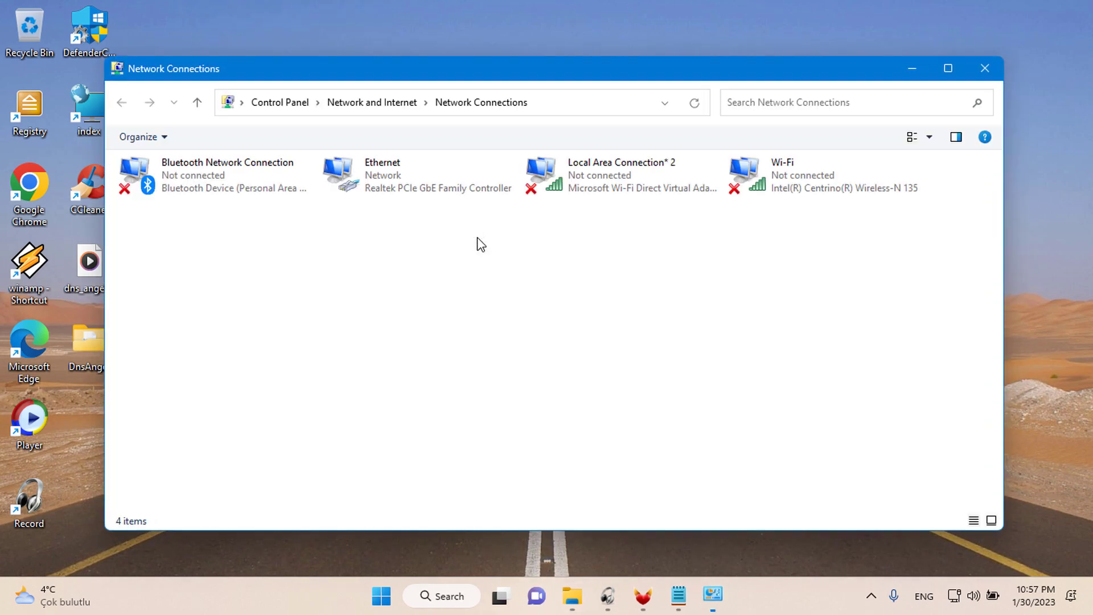
click(424, 193)
right_click(424, 192)
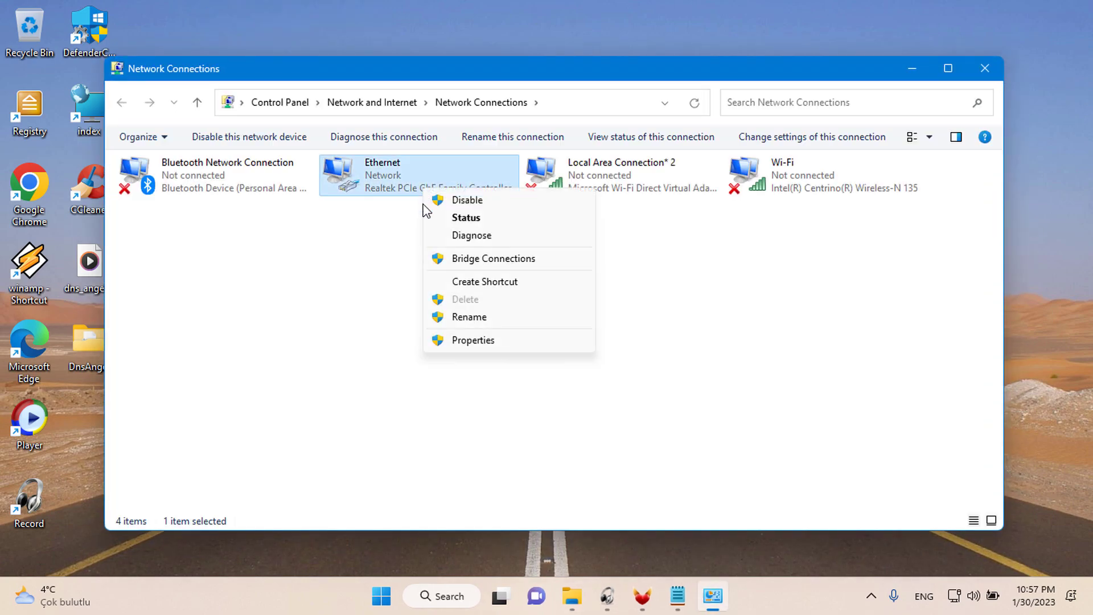
click(466, 344)
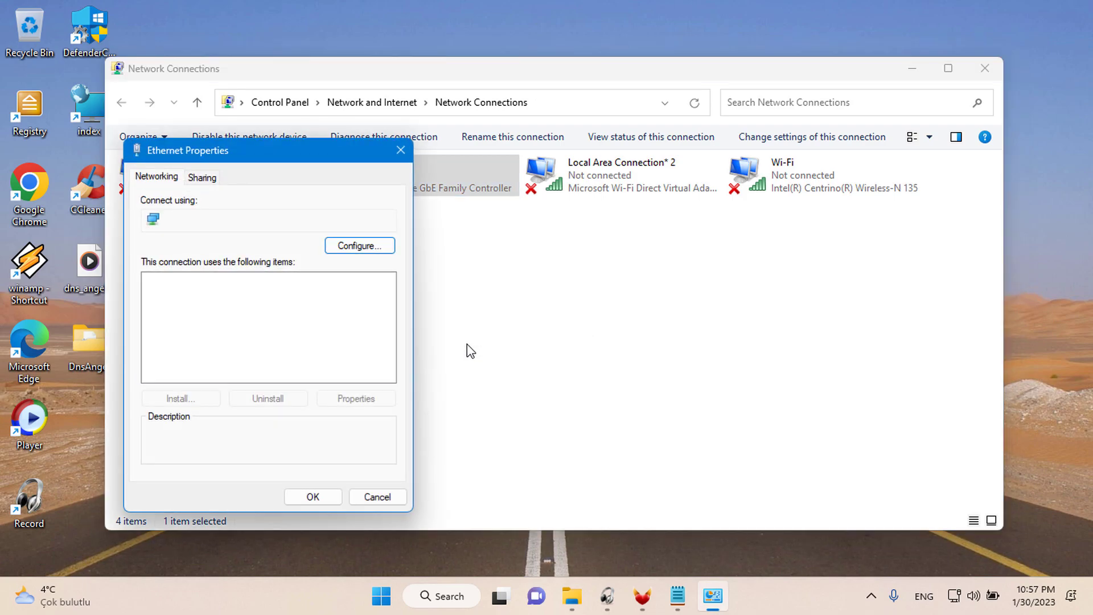
Compare the TCP/IPv4 DNS servers 1.1.1.3 and 1.0.0.3 against DNS Angel.
click(319, 321)
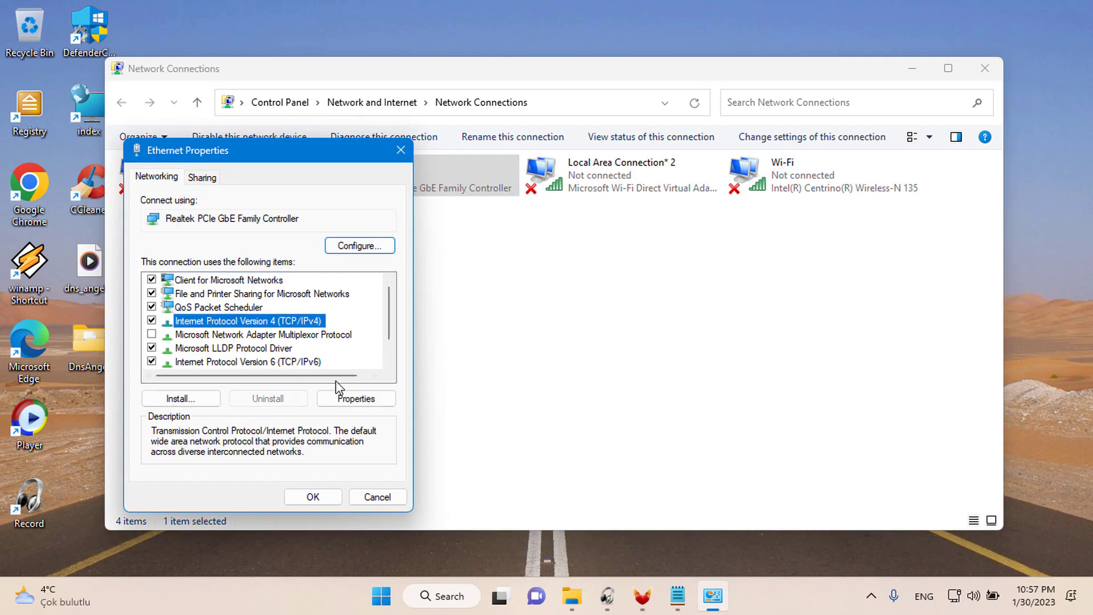
click(354, 399)
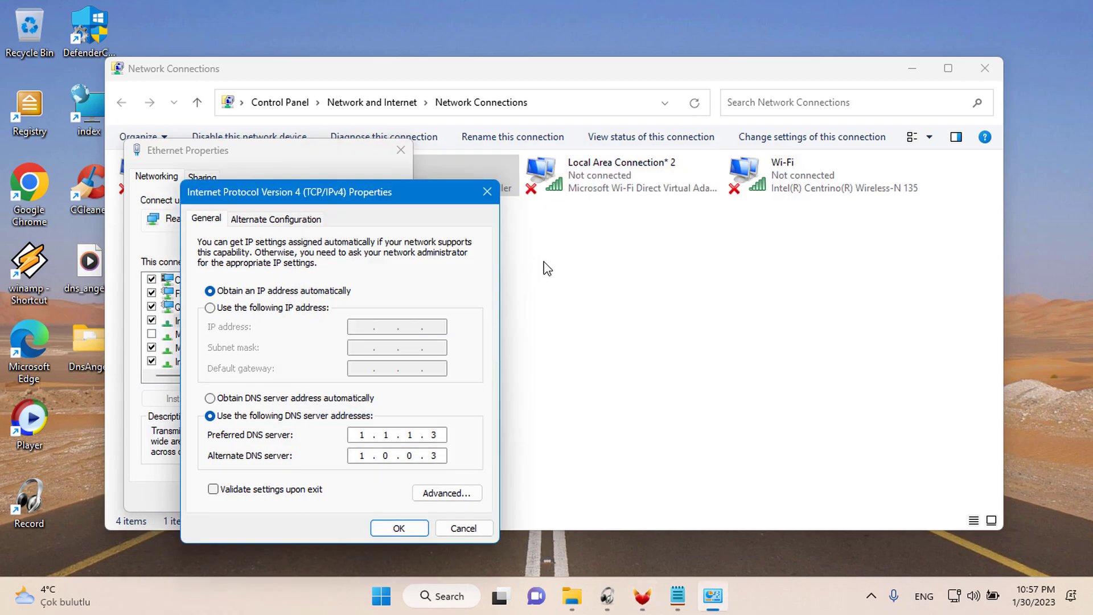
click(642, 596)
drag(565, 160, 769, 187)
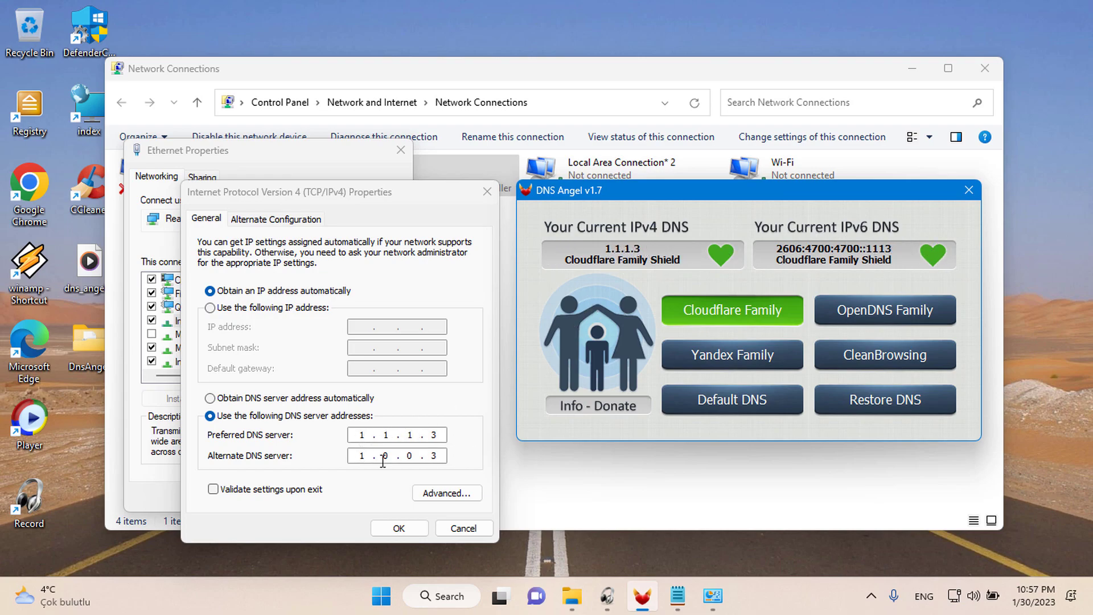
click(488, 195)
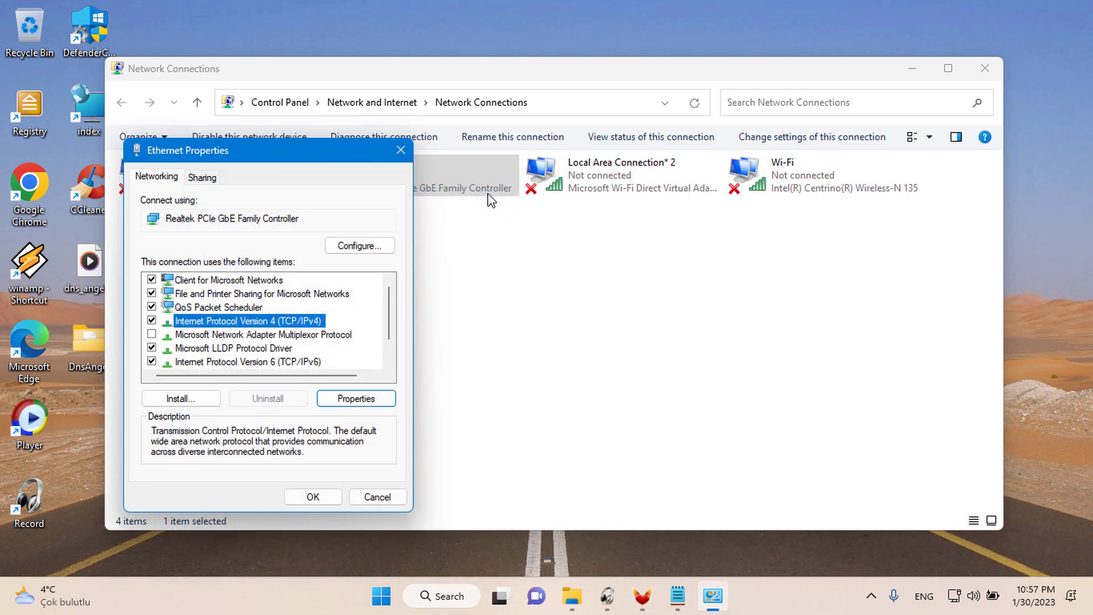
Check the TCP/IPv6 DNS servers 2606:4700:4700::1113 and ::1003 against DNS Angel.
click(353, 362)
click(364, 399)
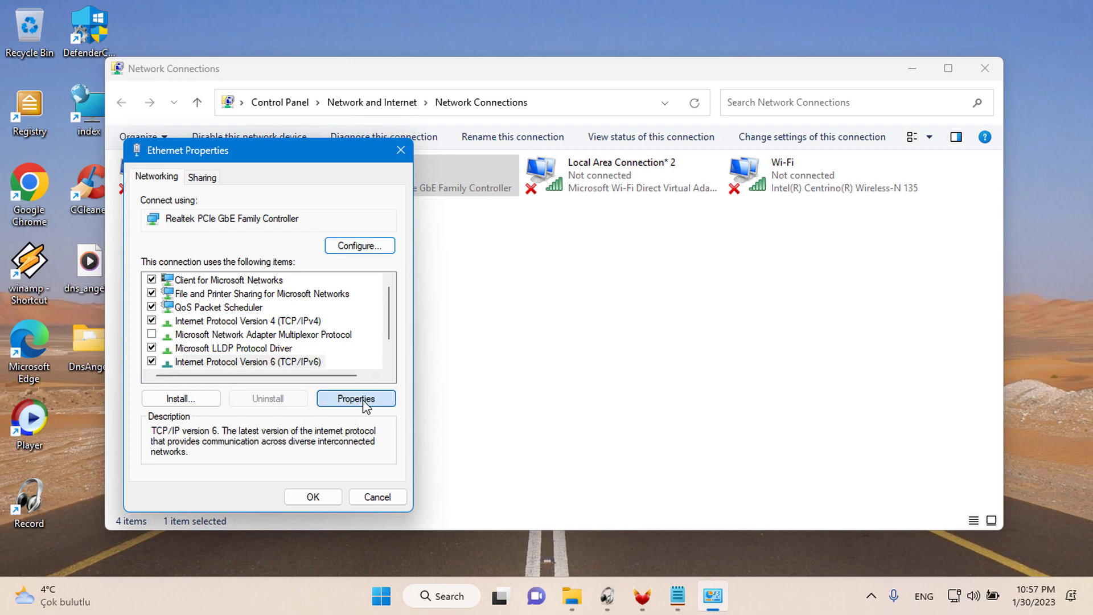
mouse_move(428, 227)
mouse_down()
mouse_move(412, 174)
mouse_move(374, 151)
mouse_up()
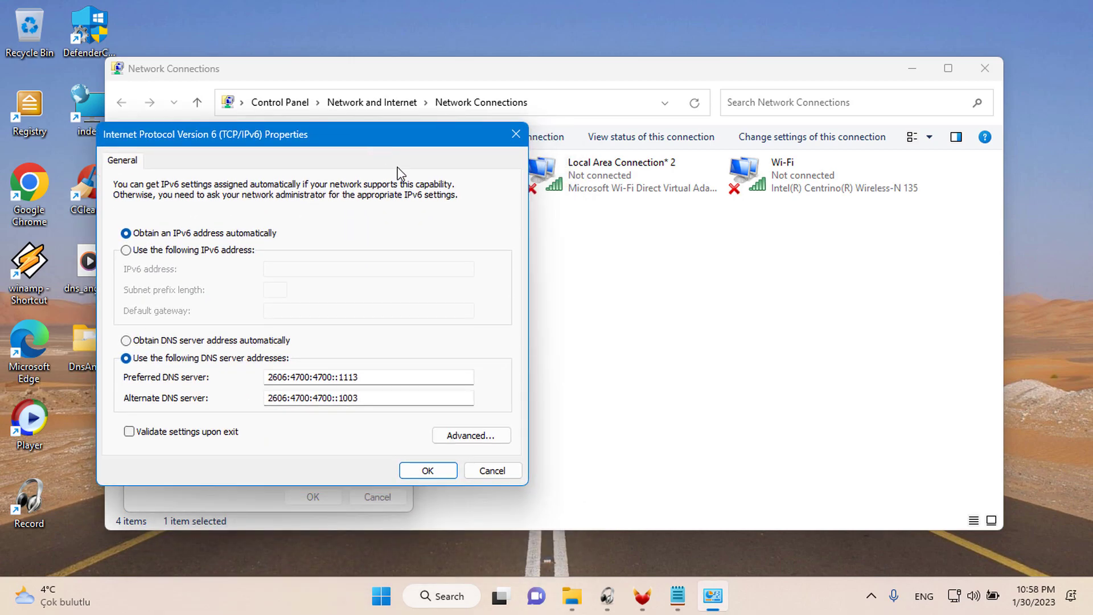
click(643, 595)
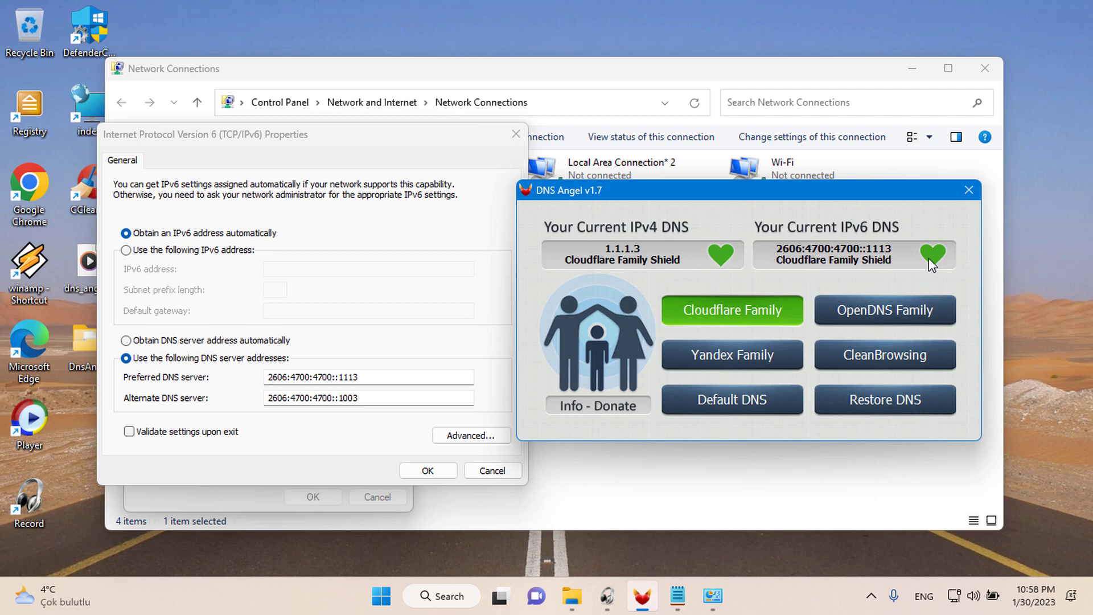
drag(371, 376, 289, 377)
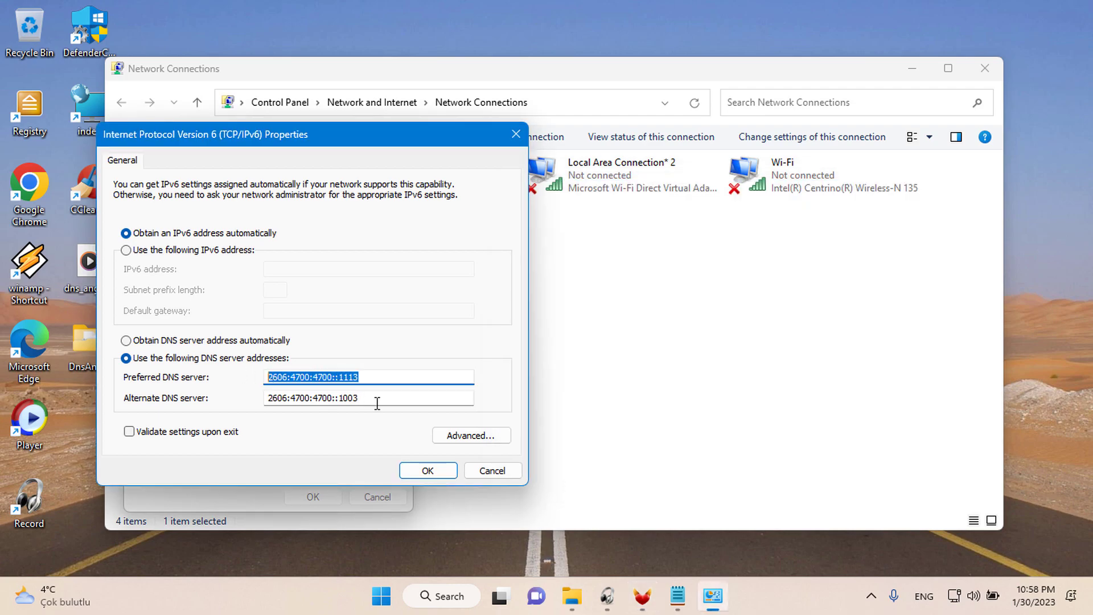
drag(369, 398, 276, 398)
Restore Default DNS in DNS Angel (192.168.1.1) and reopen the DnsAngel folder.
click(609, 398)
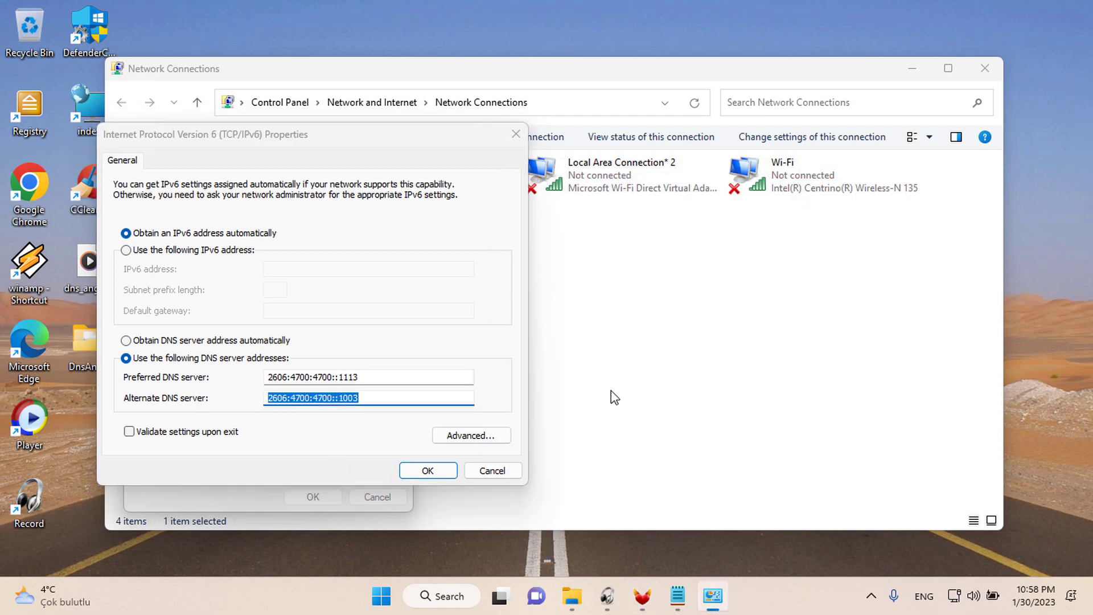
click(641, 596)
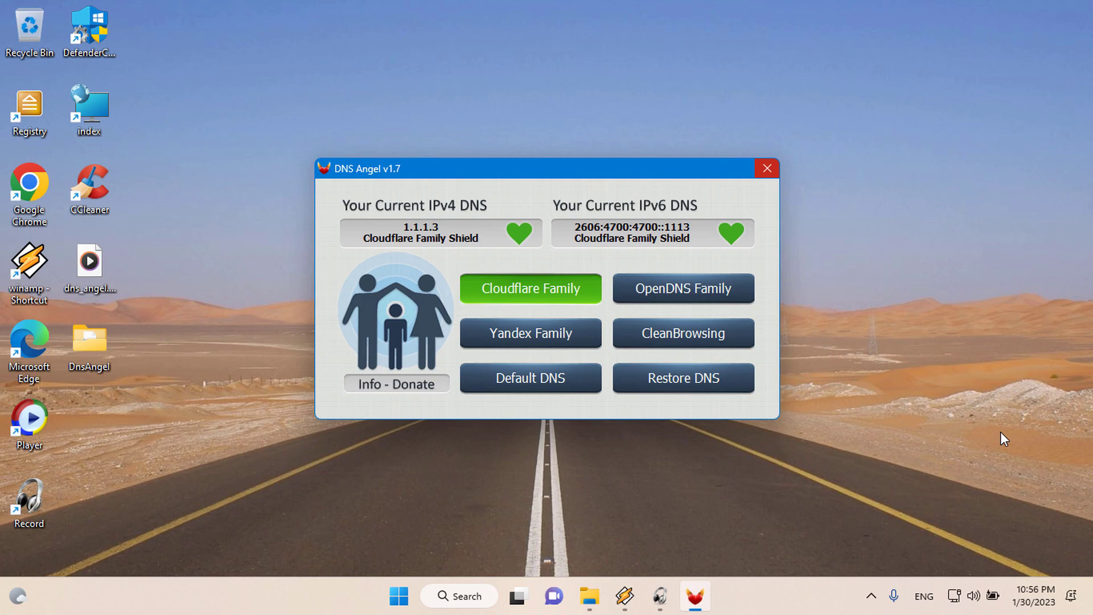
click(705, 381)
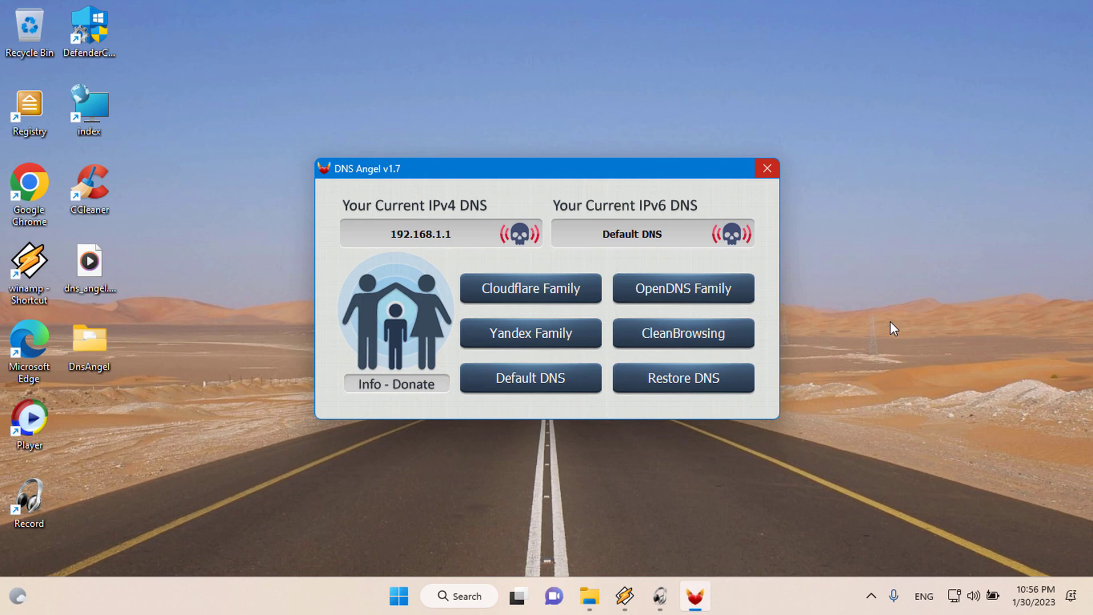
double_click(97, 342)
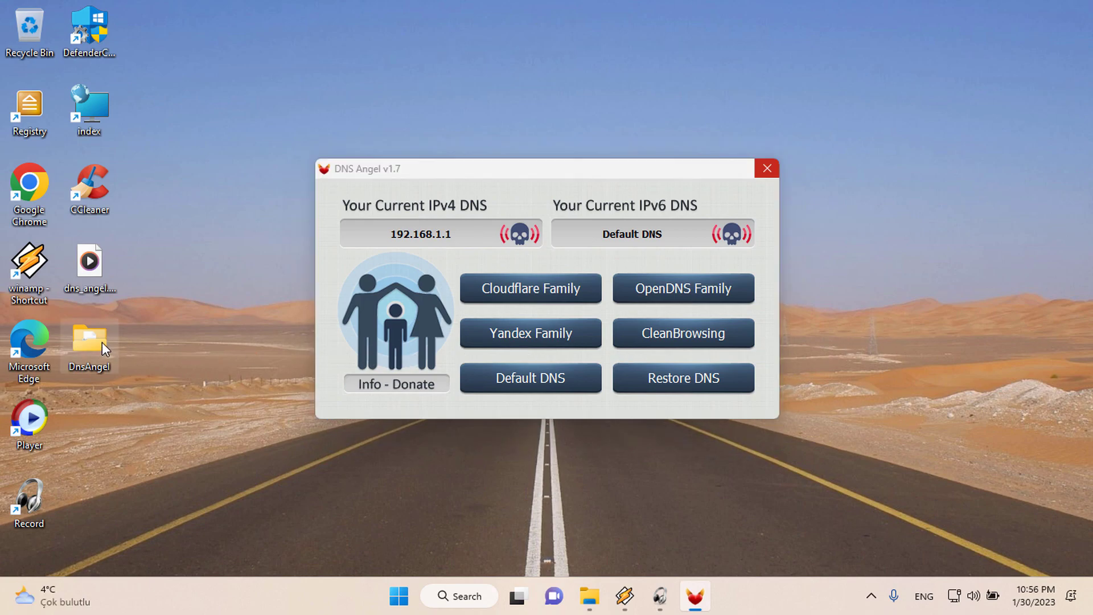
Open DnsAngel.ini in maximized Notepad and review presets through the [DSN_INFO_05] Neustar Family block.
right_click(347, 248)
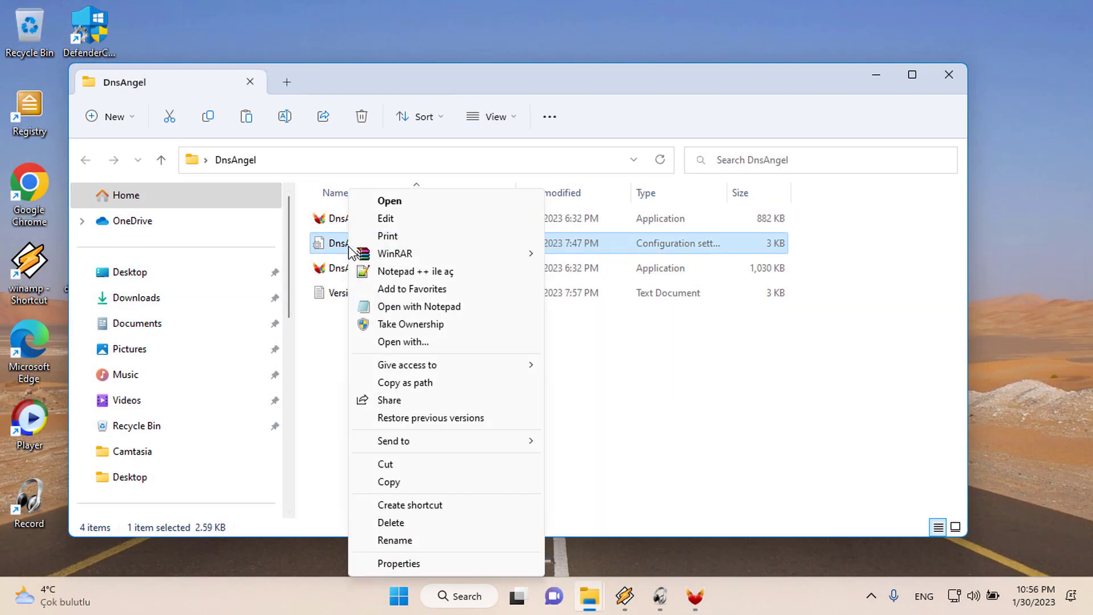
click(390, 307)
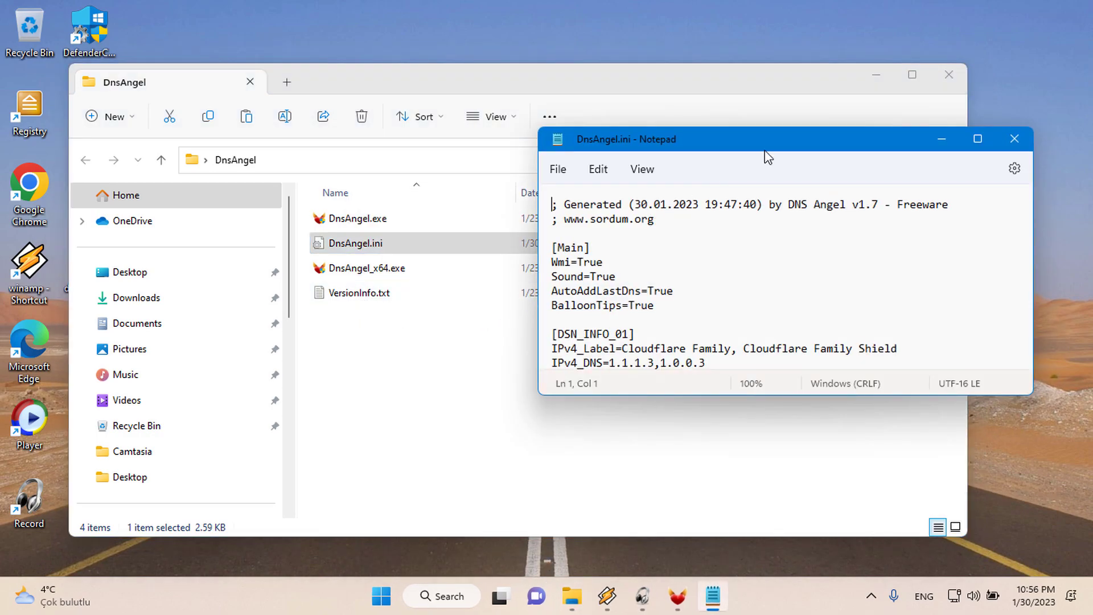
drag(763, 140, 489, 42)
click(702, 42)
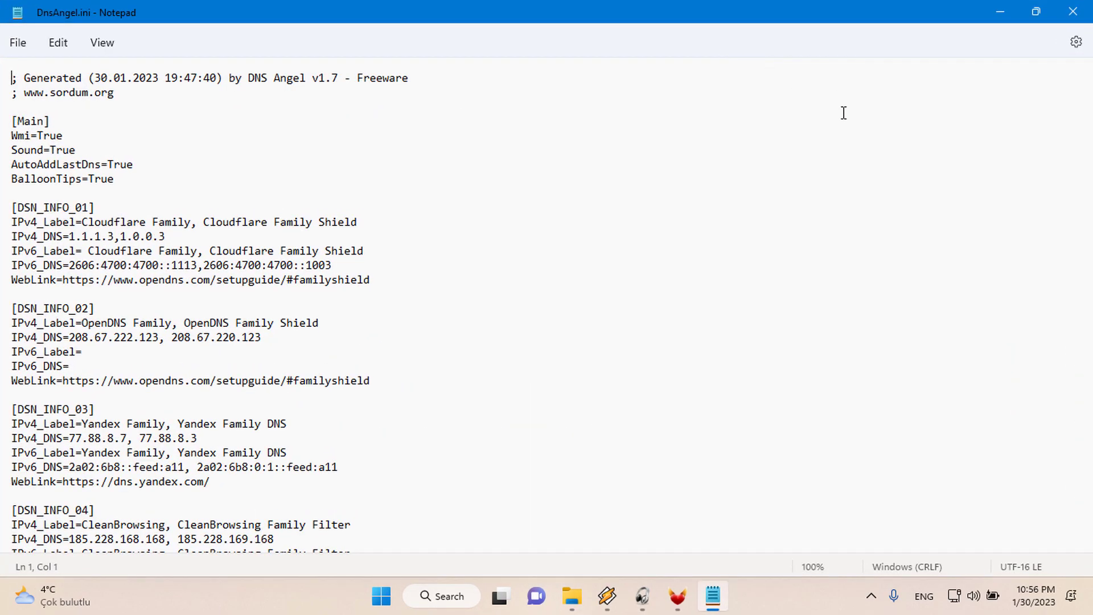
scroll(501, 272, down, 4)
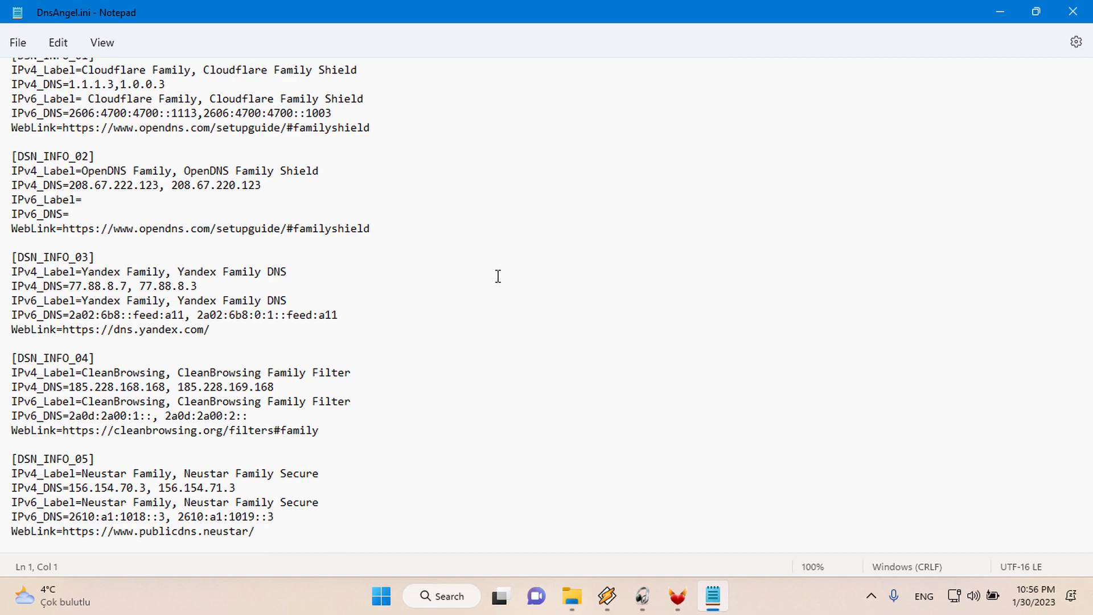
drag(279, 529, 1, 459)
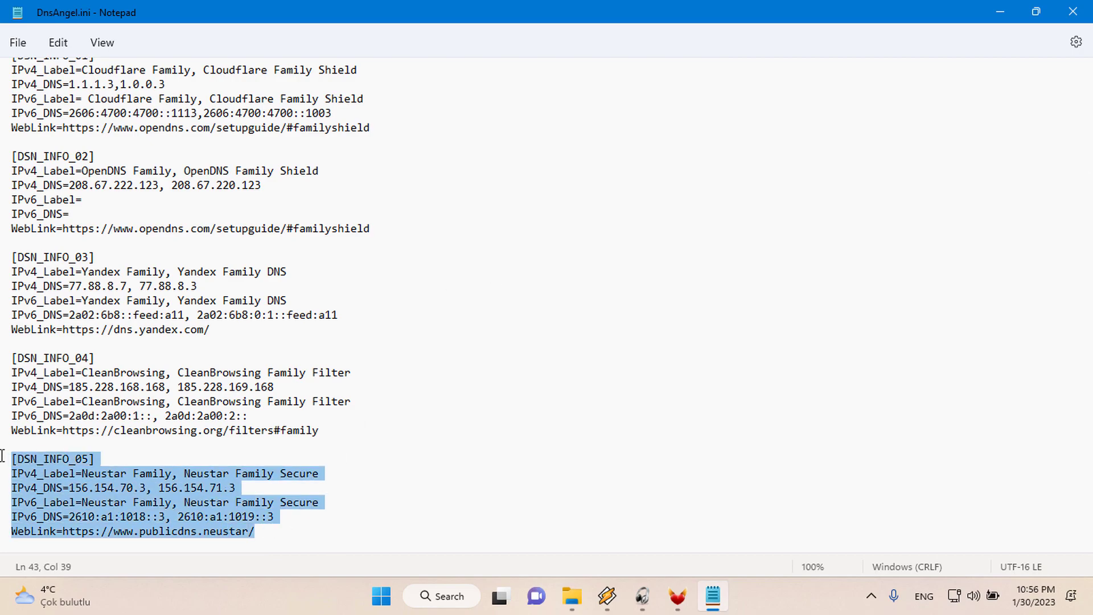
click(90, 459)
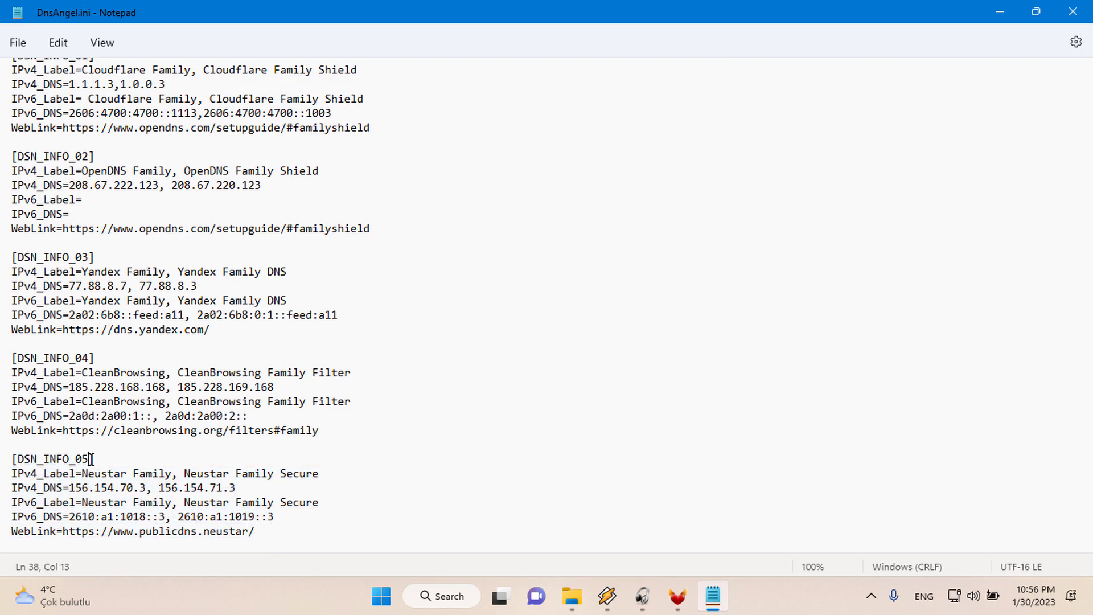
Minimize Notepad and the DnsAngel folder, leaving DNS Angel showing 192.168.1.1.
click(995, 12)
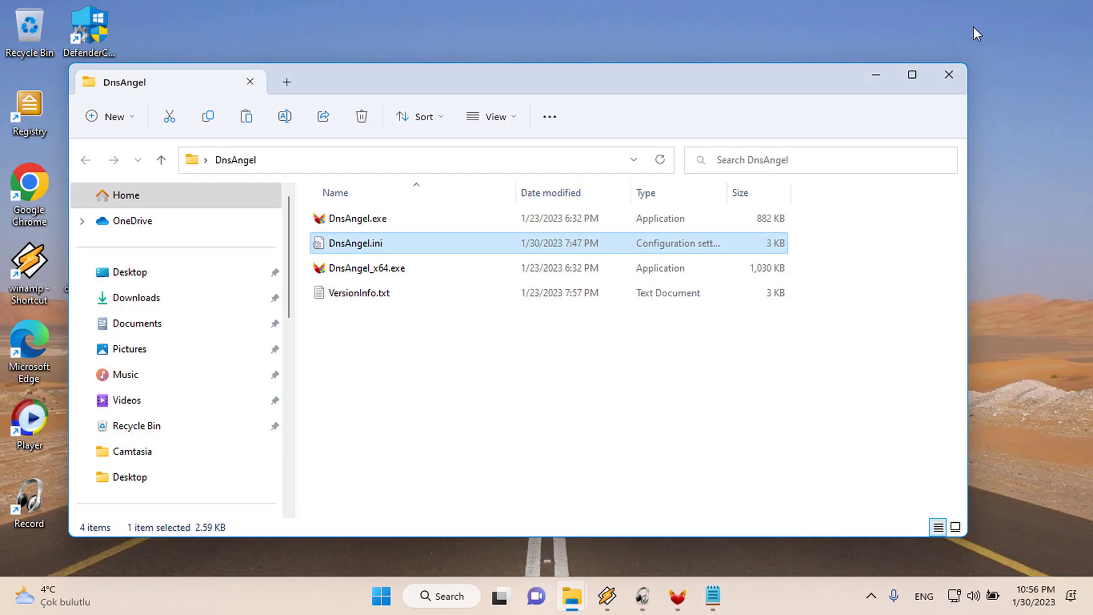
click(884, 73)
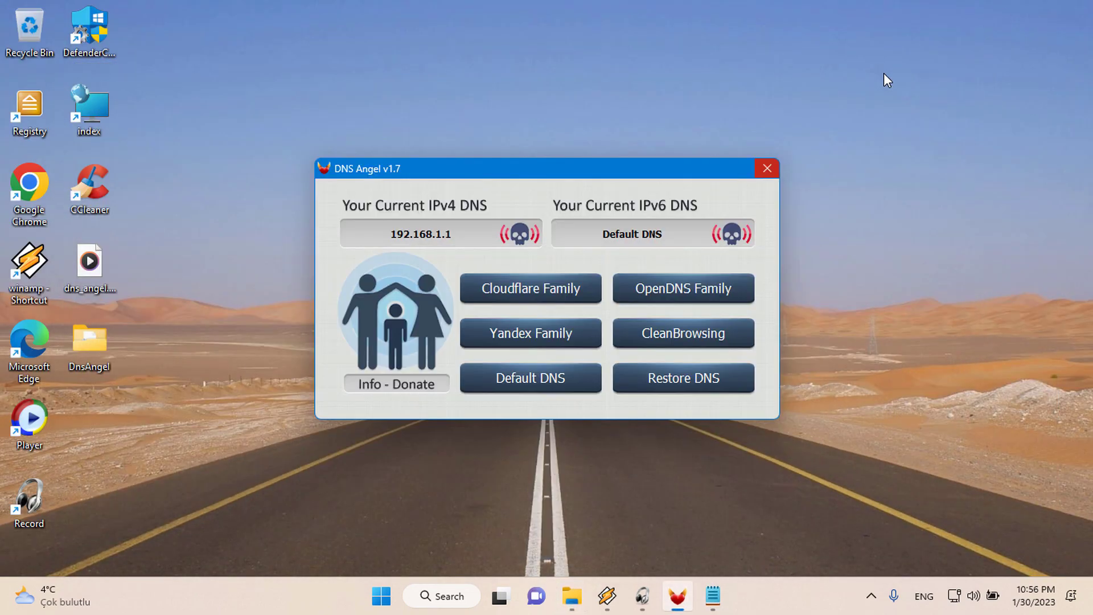